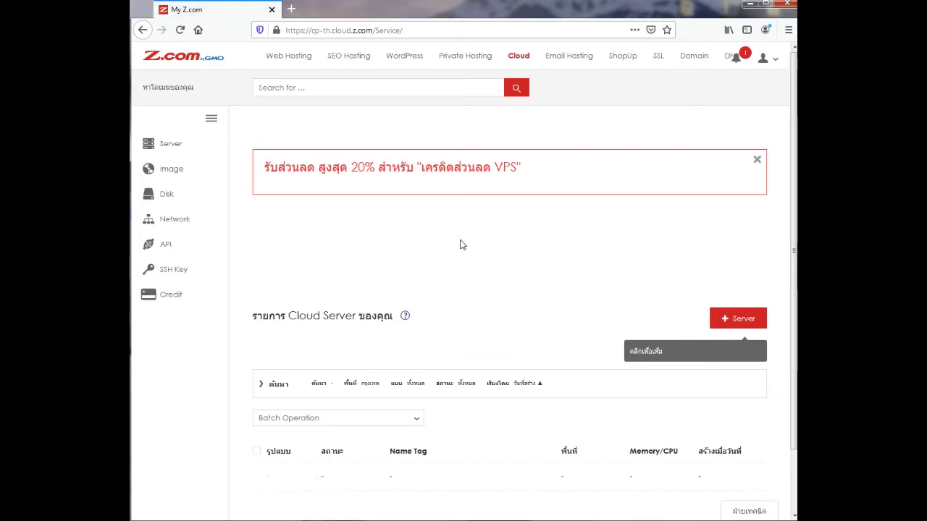
- Go to the WordPress Hosting list showing the WP1 plan awaiting first-time setup
click(404, 57)
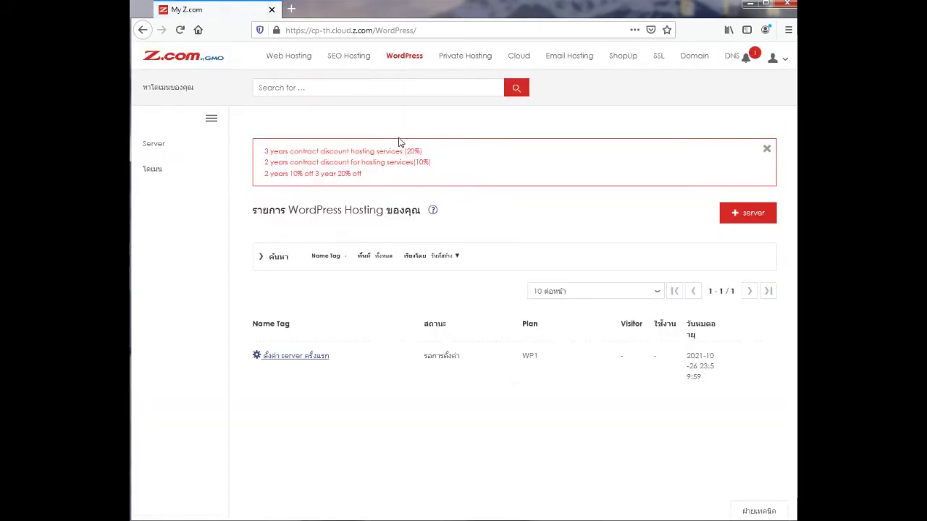
click(162, 147)
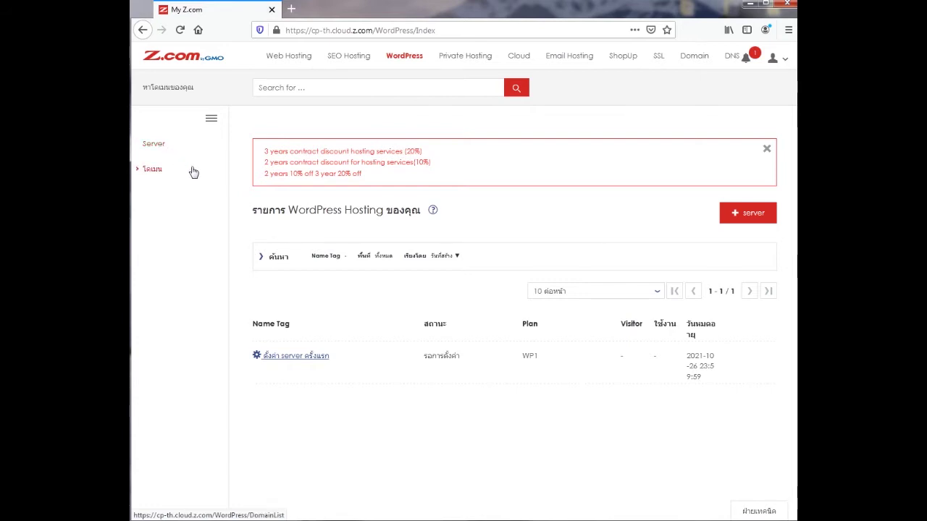
- Start first-time setup of the WP1 server and scroll into its Bangkok setup form
click(306, 360)
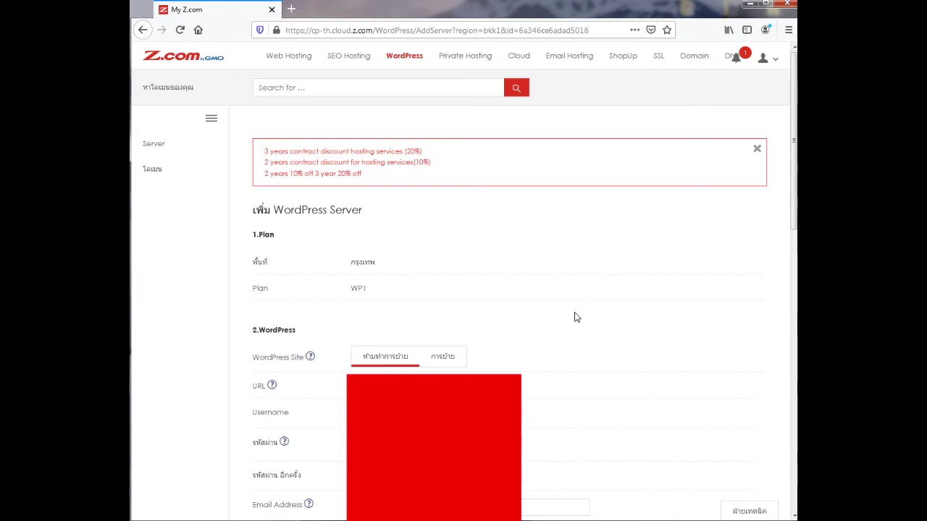
scroll(576, 317, down, 3)
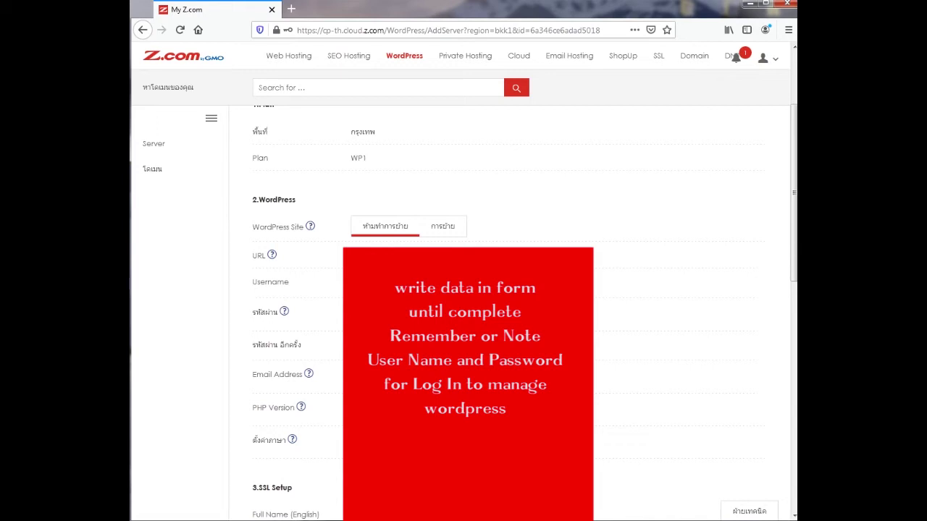
- Scroll down the setup form through the WordPress login and SSL Setup sections
scroll(525, 311, down, 2)
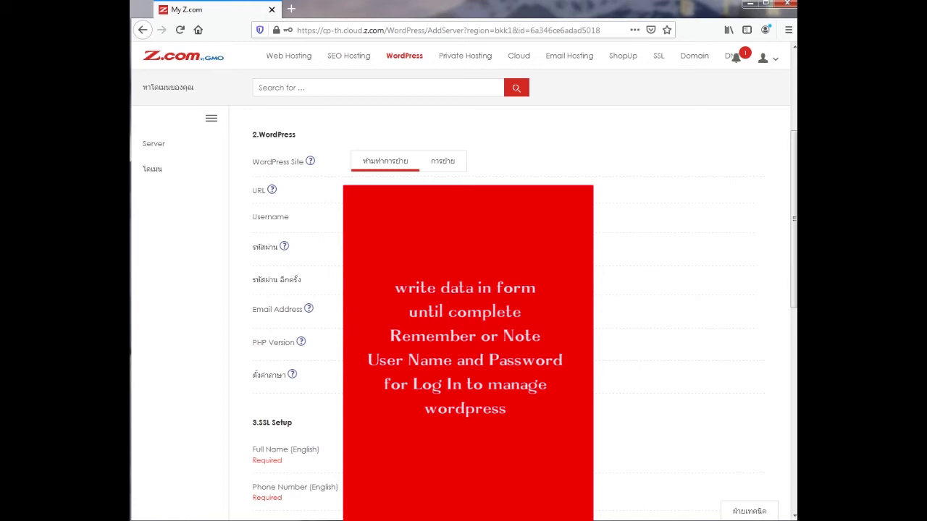
scroll(521, 311, down, 3)
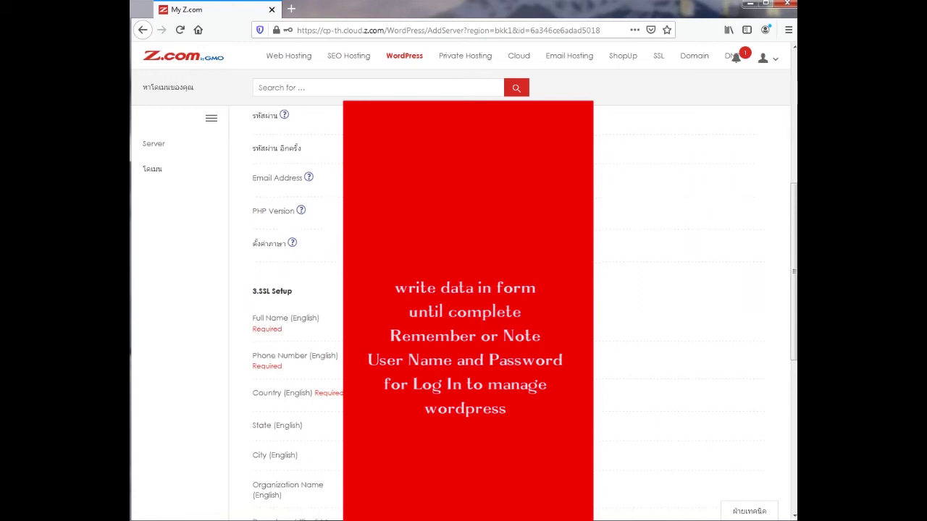
scroll(463, 311, down, 3)
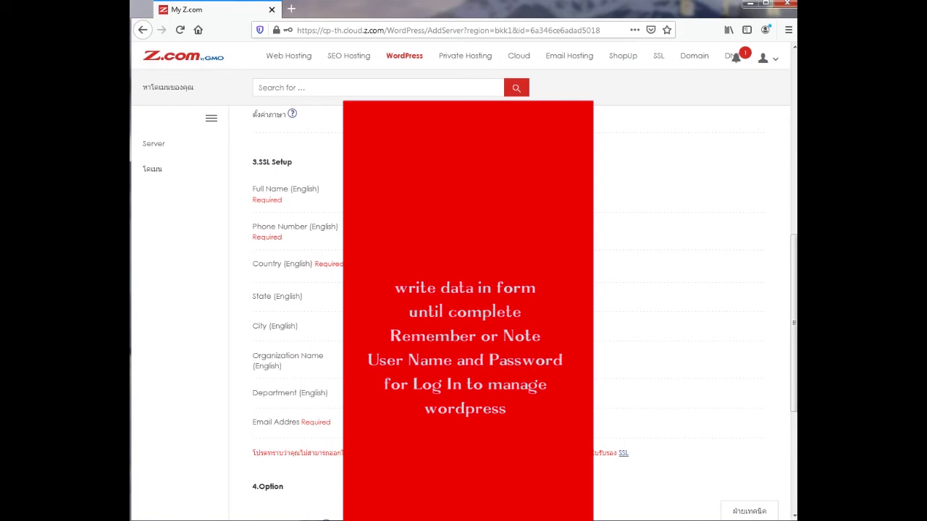
- Submit the WP1 server settings with the red ตั้งค่า button at the bottom of the form
scroll(506, 304, down, 2)
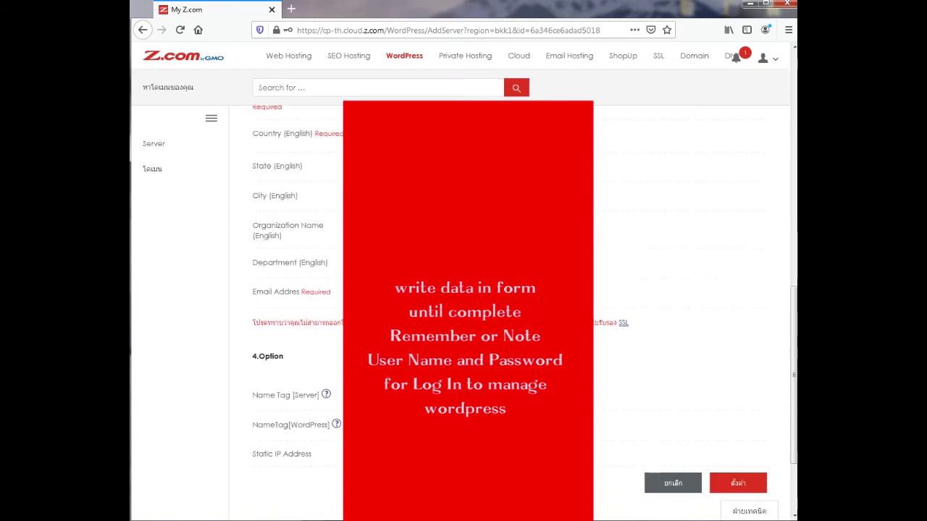
scroll(507, 304, down, 2)
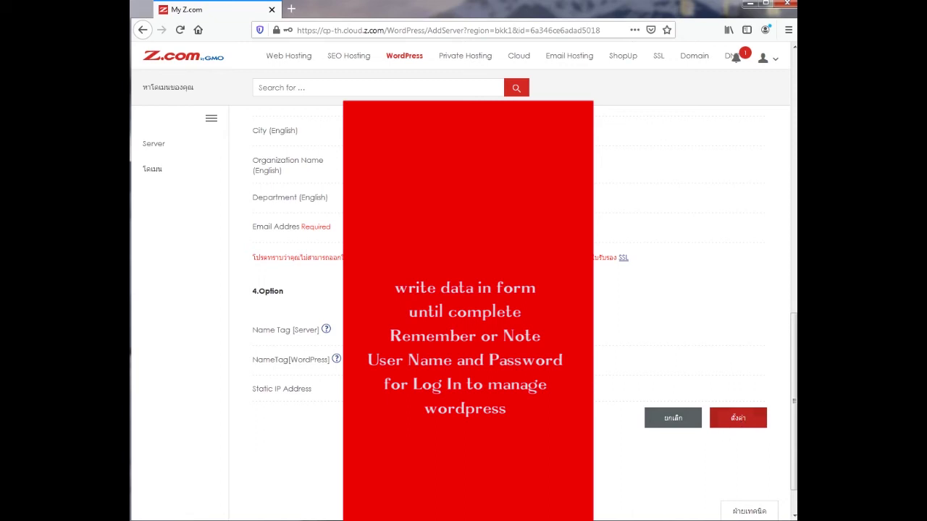
scroll(742, 426, down, 1)
click(733, 377)
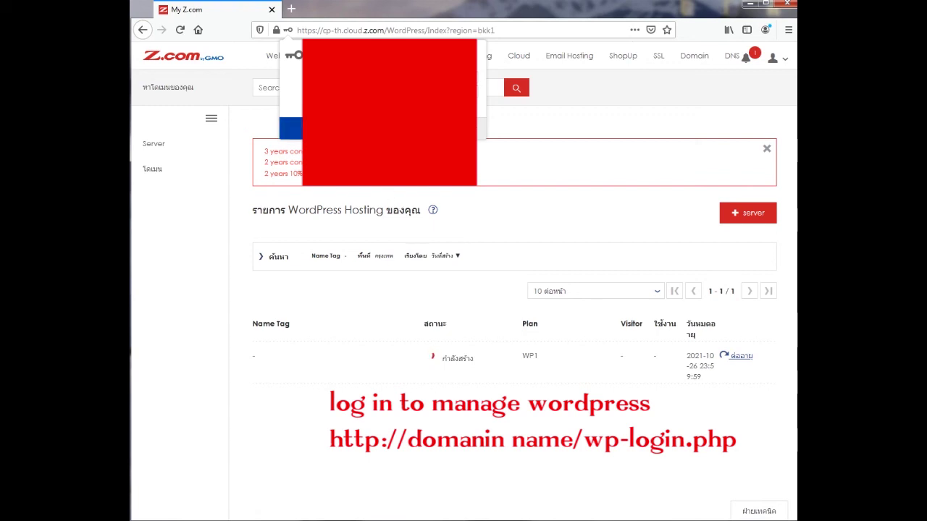
- Dismiss Firefox's save-login prompt, leaving the WP1 server listed with status creating
click(347, 129)
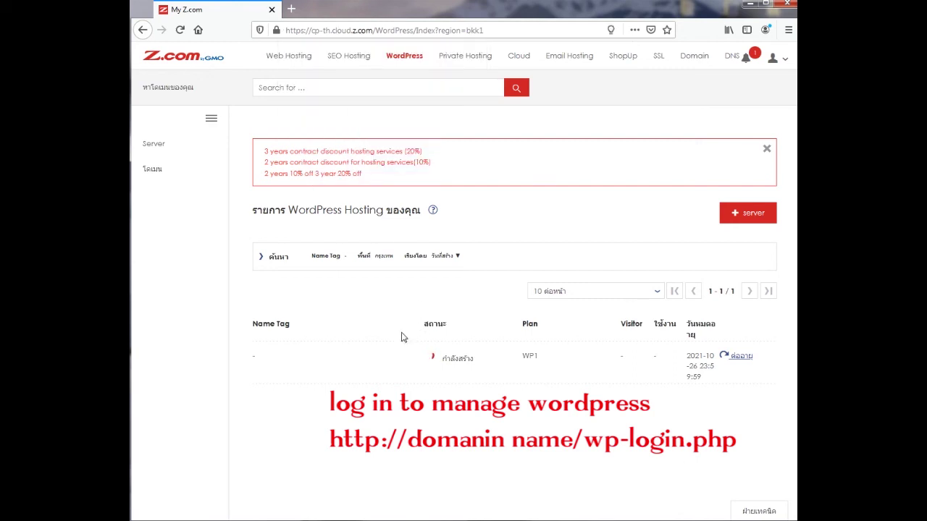